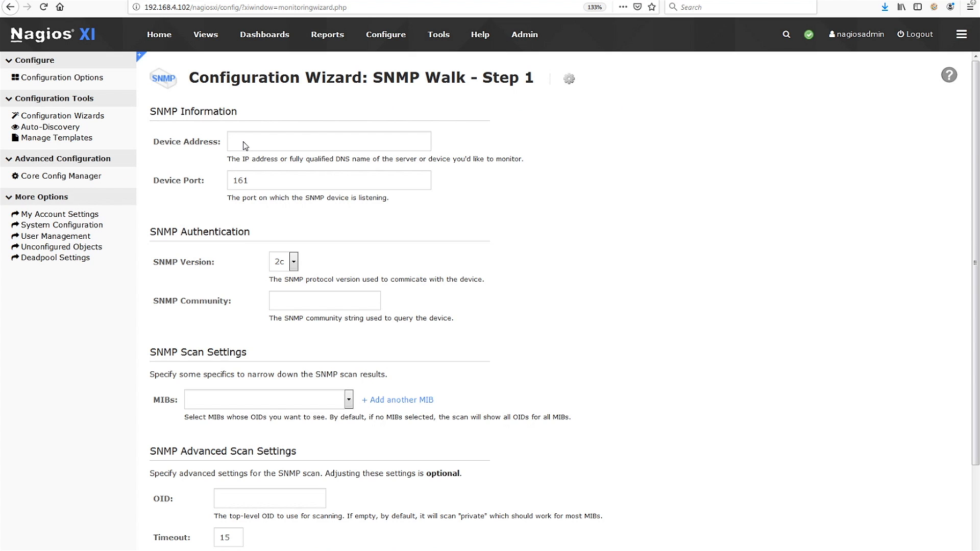
Set the SNMP Walk wizard's device address to 192.168.5.50.
left_click(245, 143)
type("1")
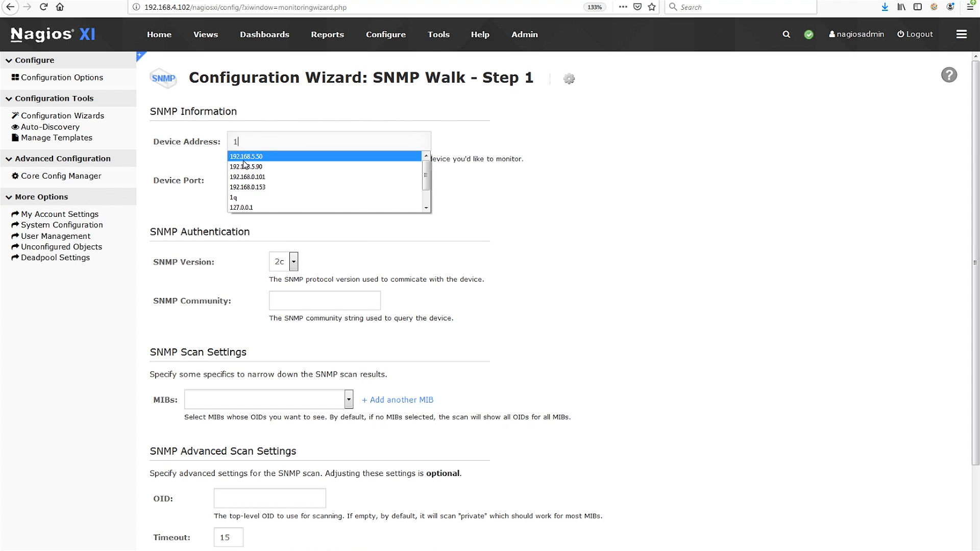
left_click(245, 160)
Keep the SNMP version at 2c and fill in the SNMP community string.
left_click(294, 262)
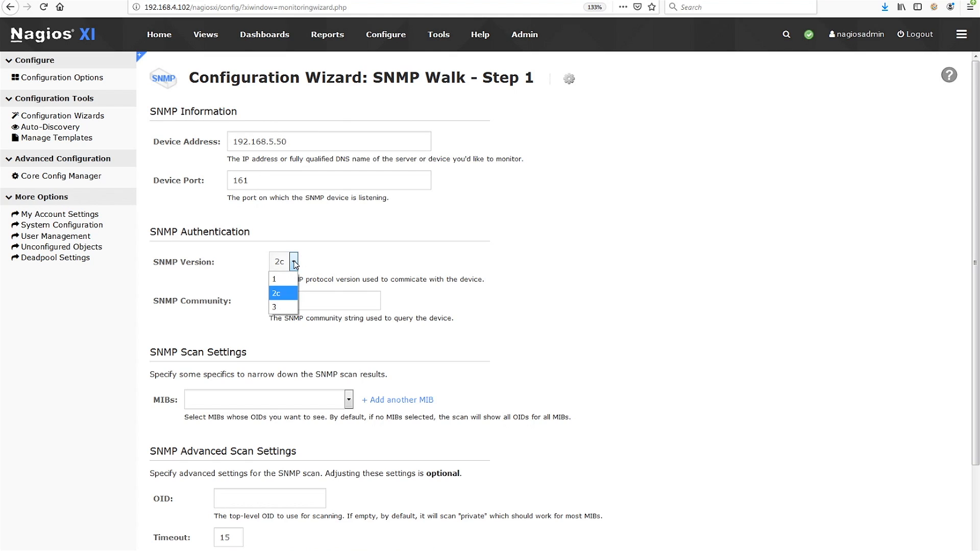
left_click(294, 263)
left_click(304, 307)
type("na")
key("Down")
key("Tab")
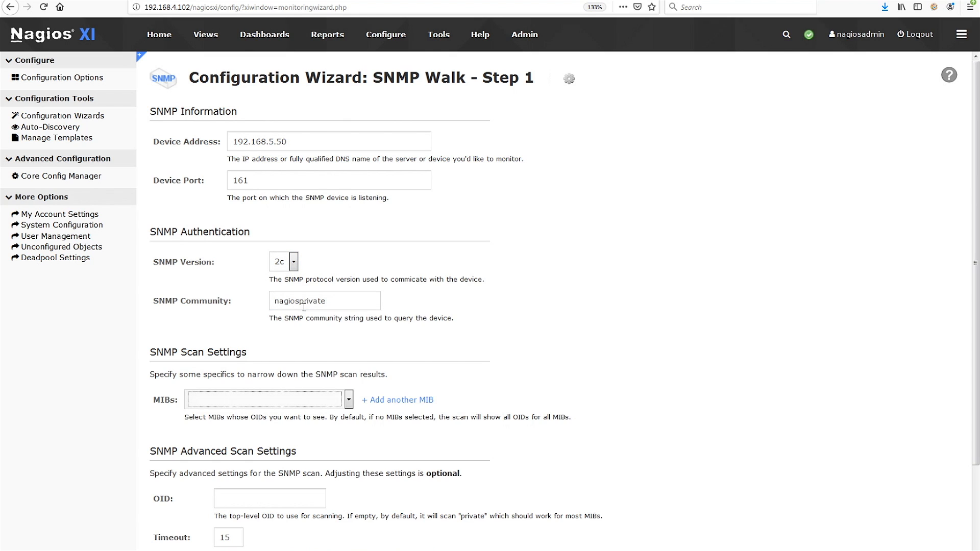
Choose SYNOLOGY-SYSTEM-MIB as the MIB for the scan.
left_click(349, 399)
scroll(265, 256, "down", 10)
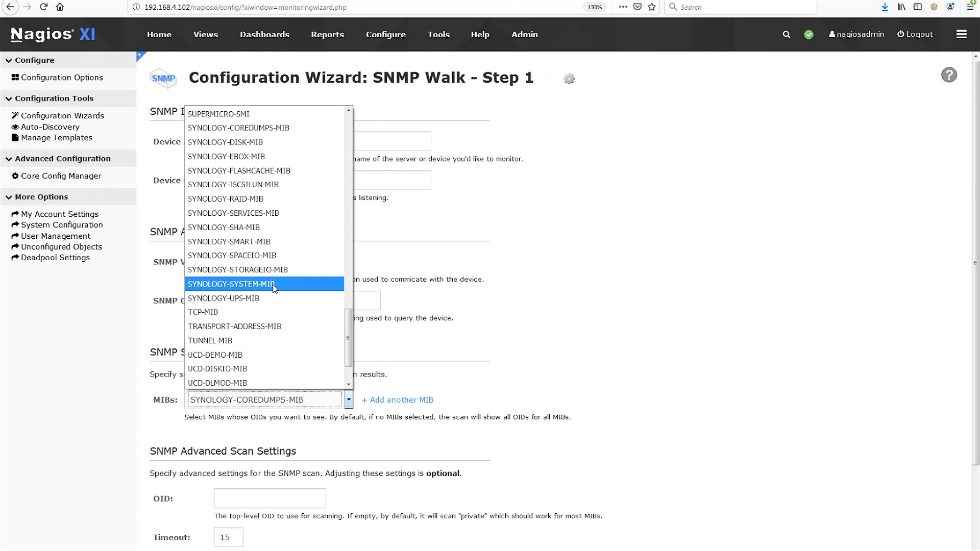
left_click(276, 283)
left_click(400, 400)
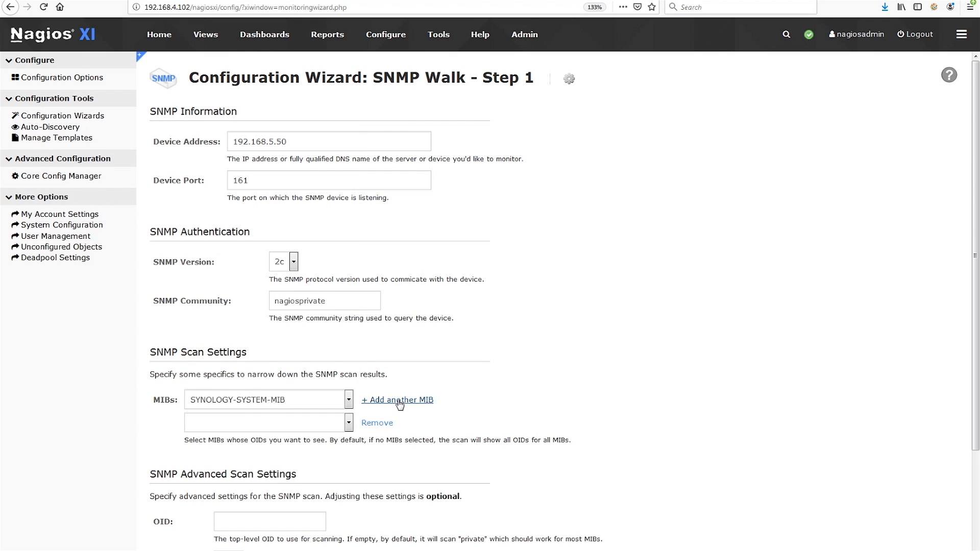
left_click(349, 423)
left_click(349, 429)
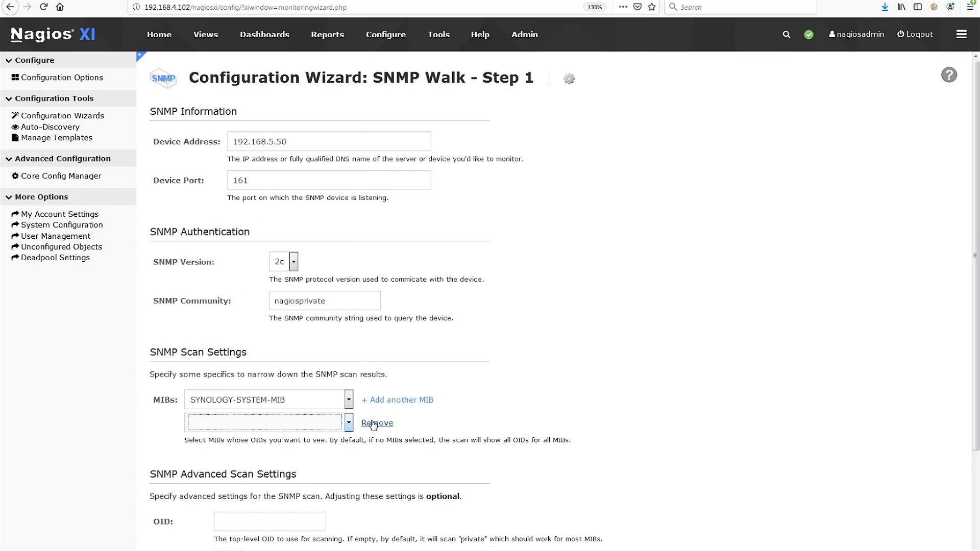
left_click(378, 423)
Leave the scan's top-level OID empty and start scanning the device with the default advanced settings.
left_click(295, 499)
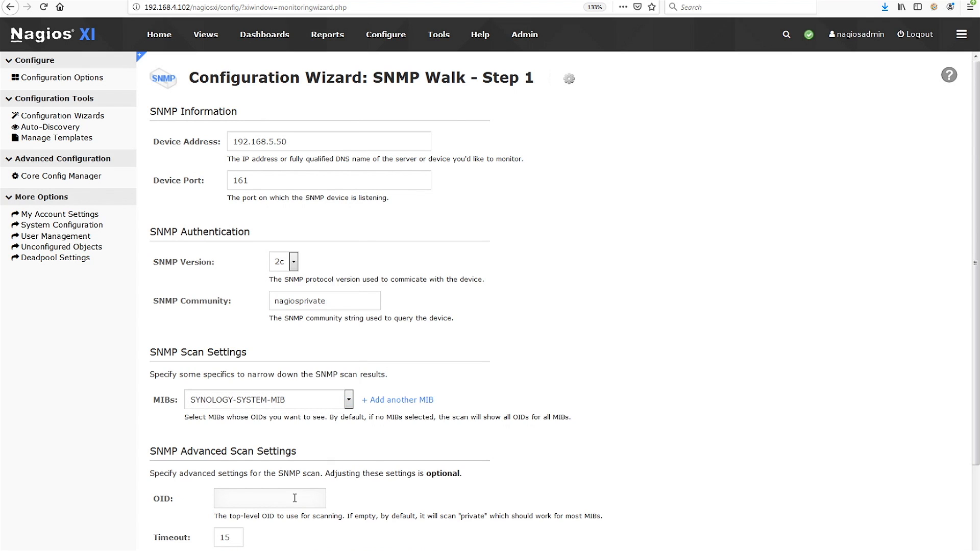
scroll(295, 498, "down", 3)
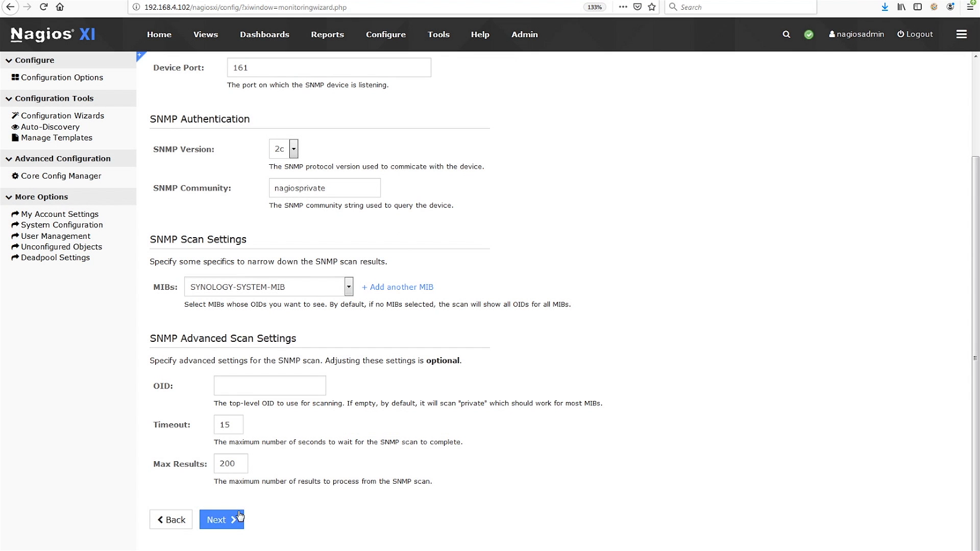
left_click(233, 519)
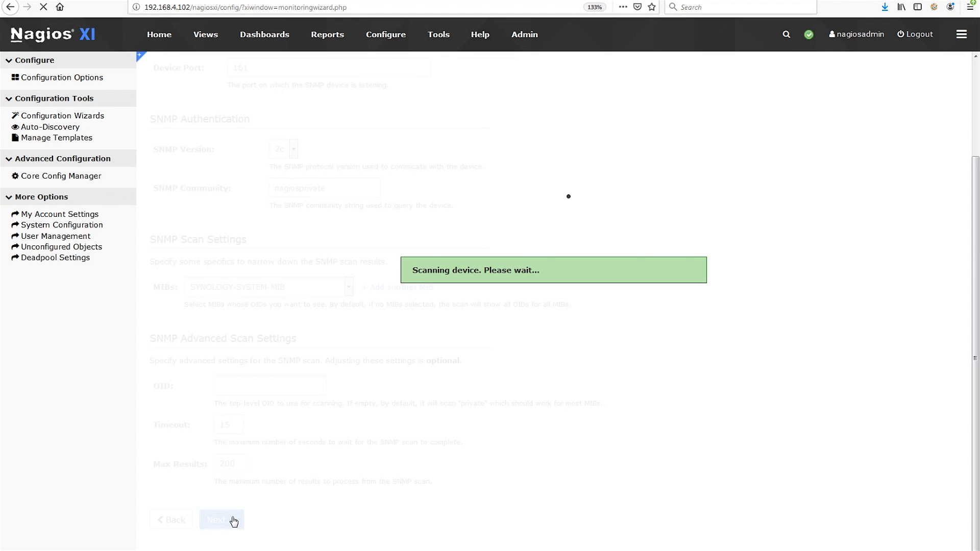
Examine the OID, Type and Current Value columns of the scanned services and the systemStatus.0 entry.
key("ctrl+minus")
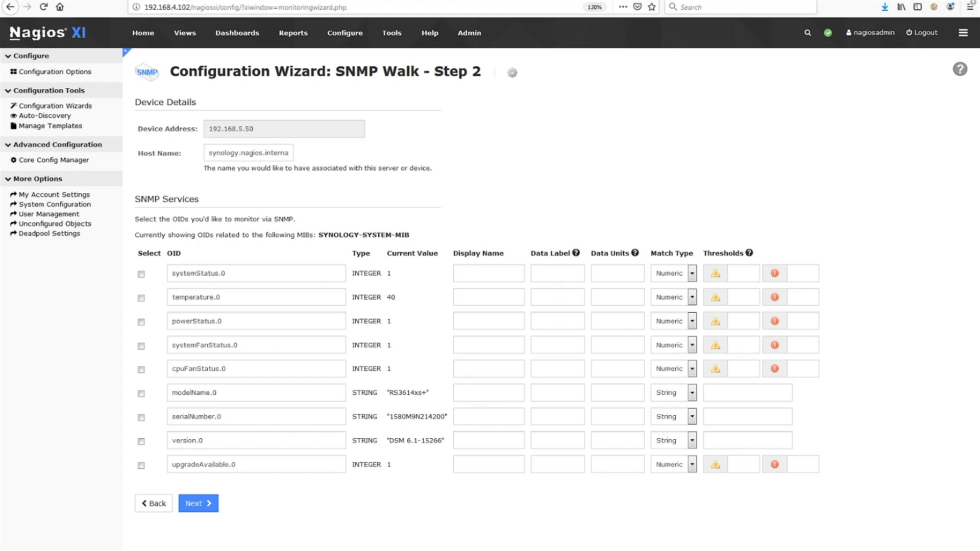
double_click(176, 254)
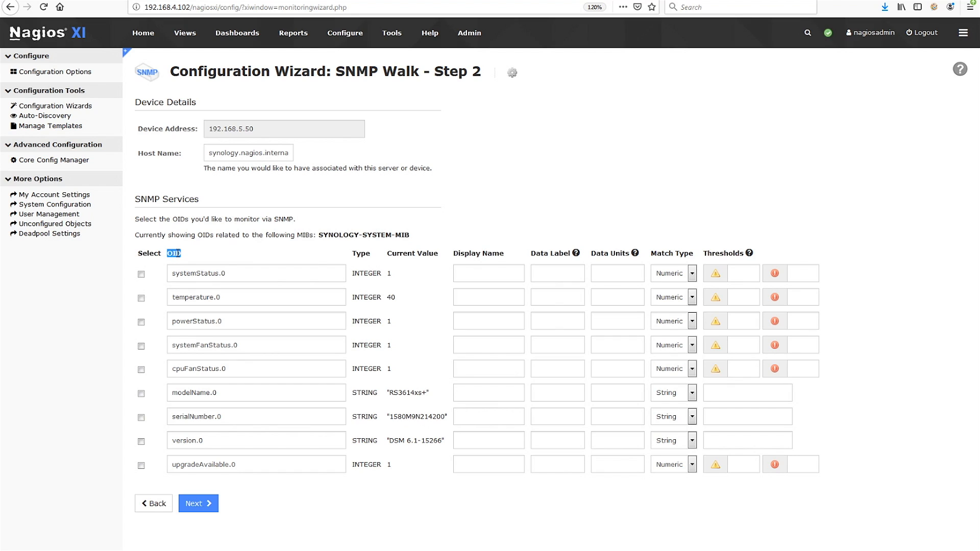
double_click(363, 253)
double_click(395, 253)
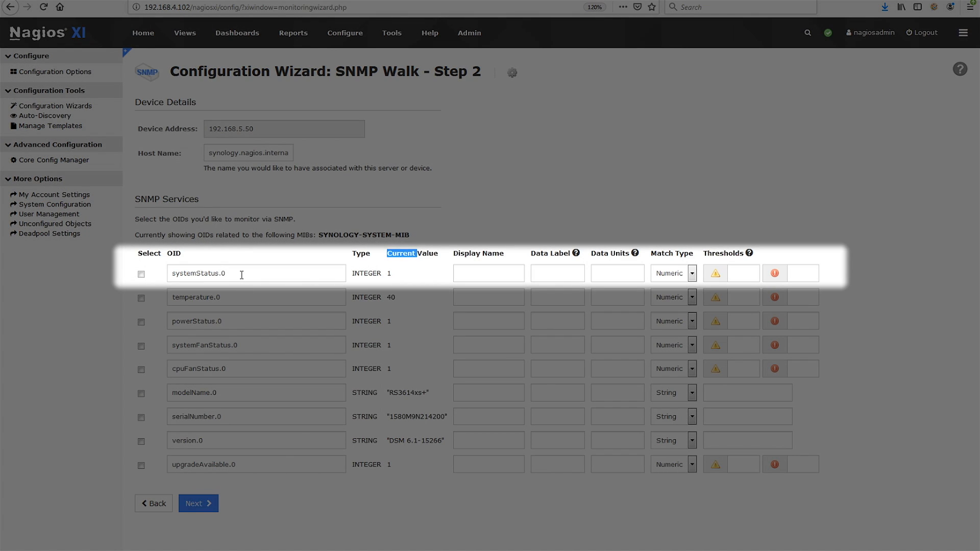
double_click(242, 275)
left_click_drag(242, 275, 170, 282)
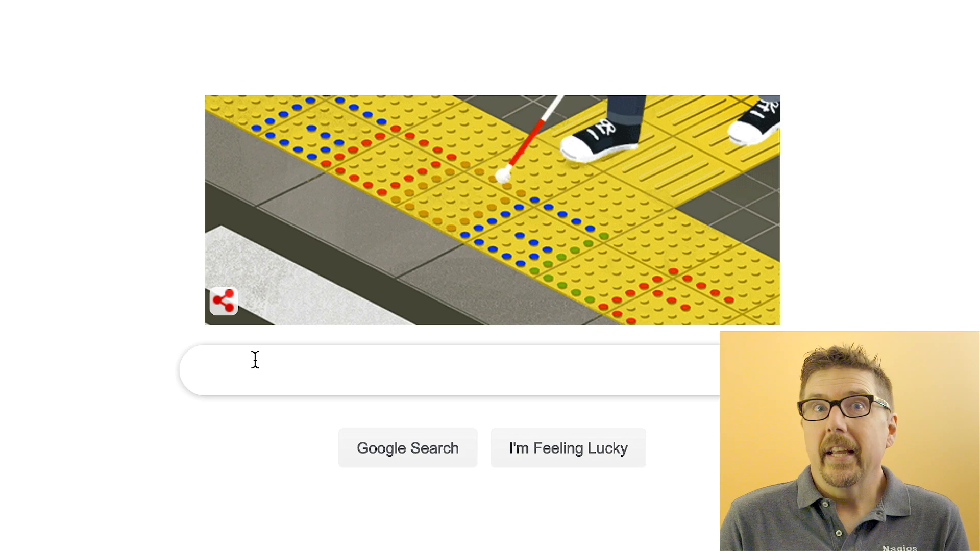
Switch to Google and search for "oid nas synology".
left_click(249, 367)
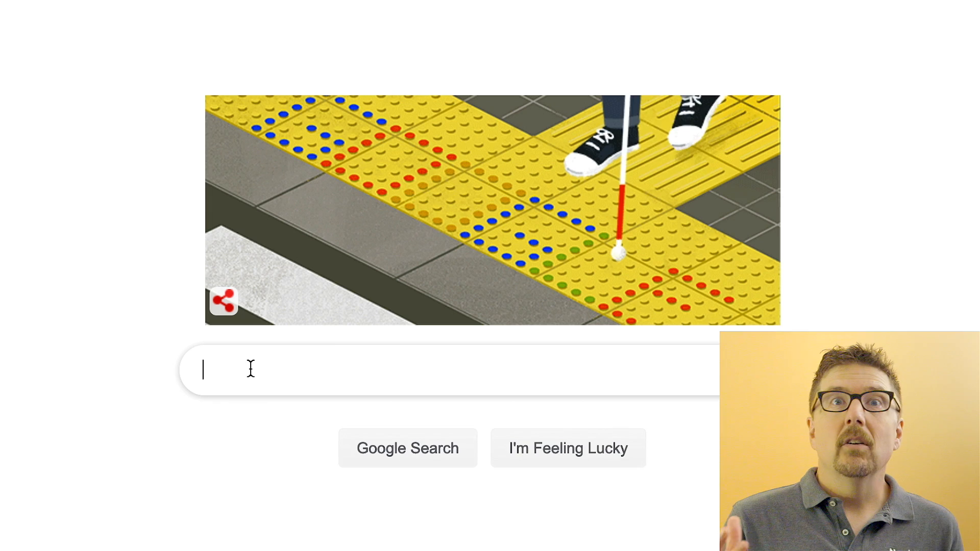
type("oid for ")
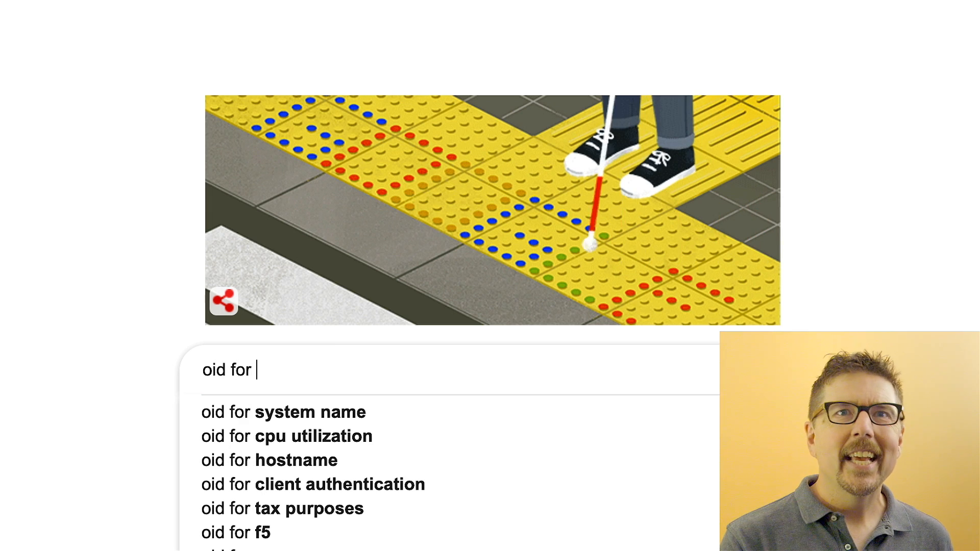
type("nas")
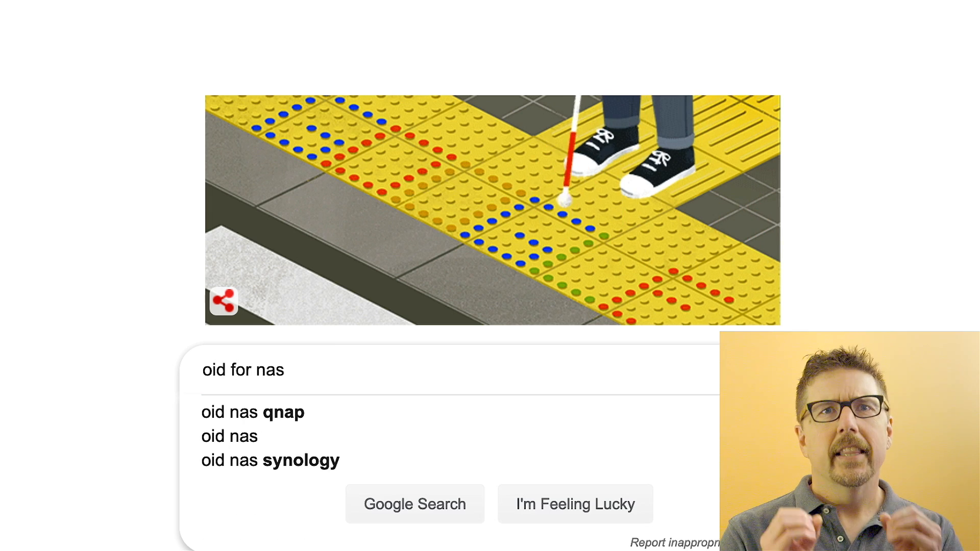
left_click(246, 460)
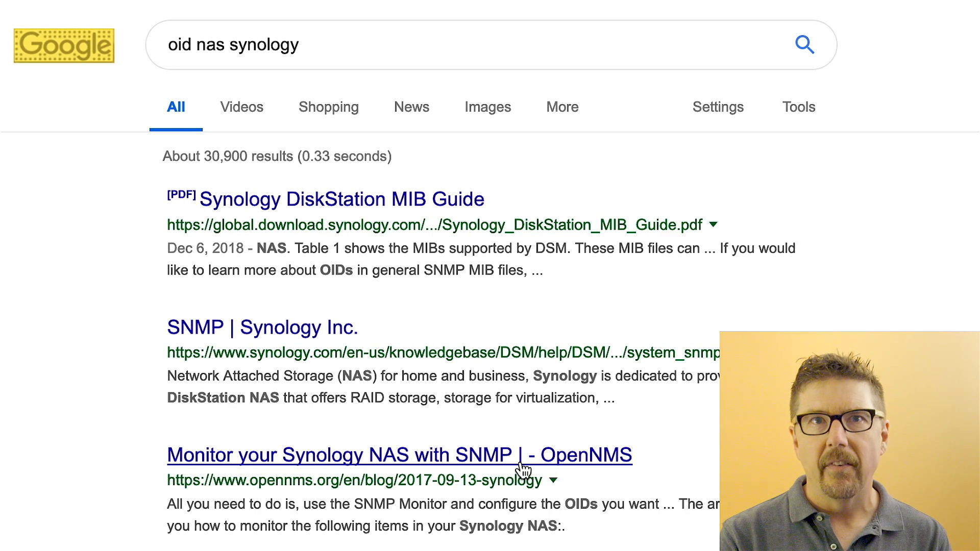
Open the Synology DiskStation MIB Guide PDF and search it for "temp".
left_click(442, 201)
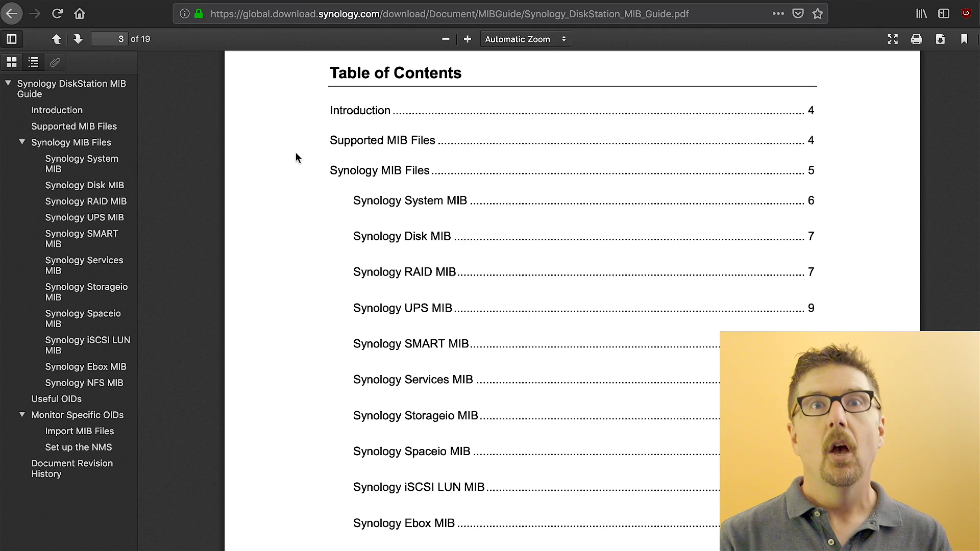
key("super+f")
type("temp")
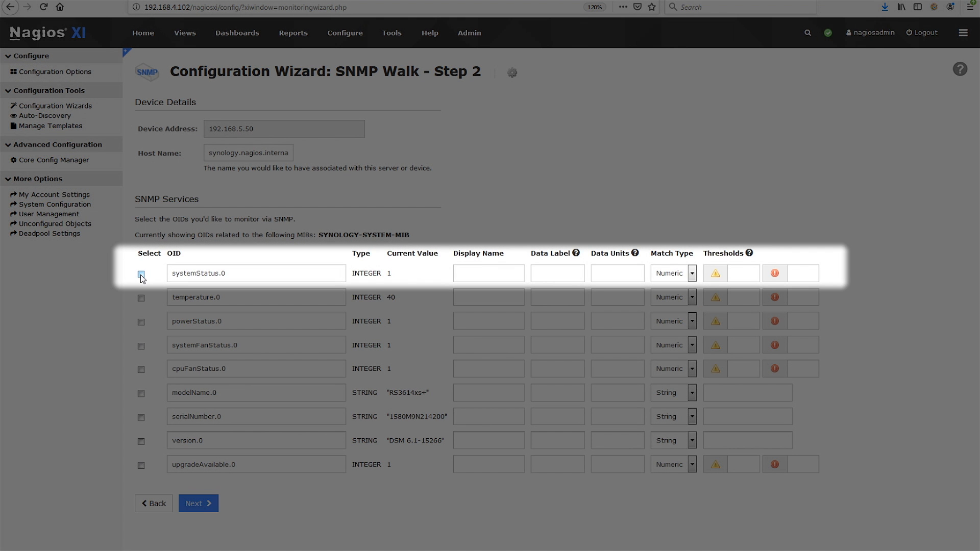
Back in Nagios XI, select systemStatus.0 with display name "Partition Status", data label "Status", and warning and critical thresholds of 1.
left_click(142, 276)
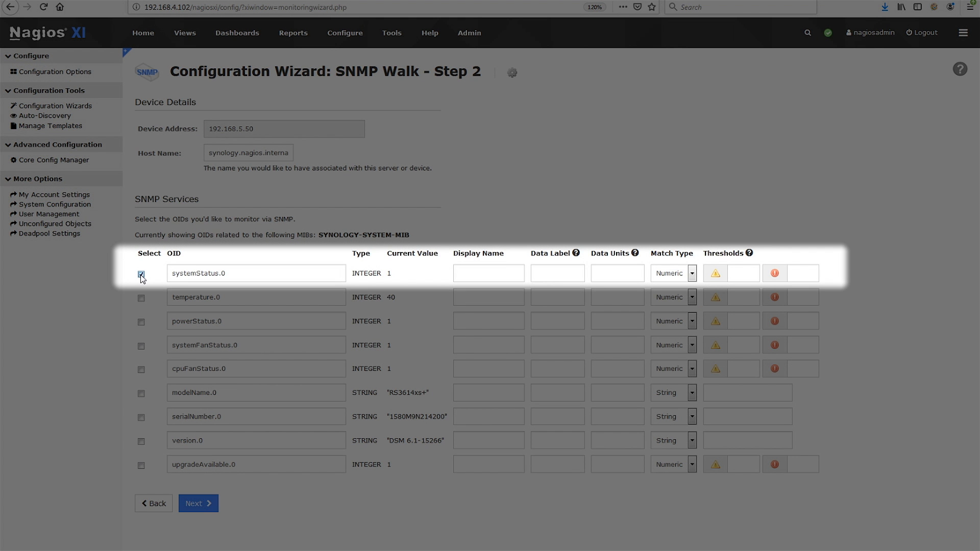
left_click(485, 271)
type("Partition Status")
type("Status")
left_click(745, 273)
type("1")
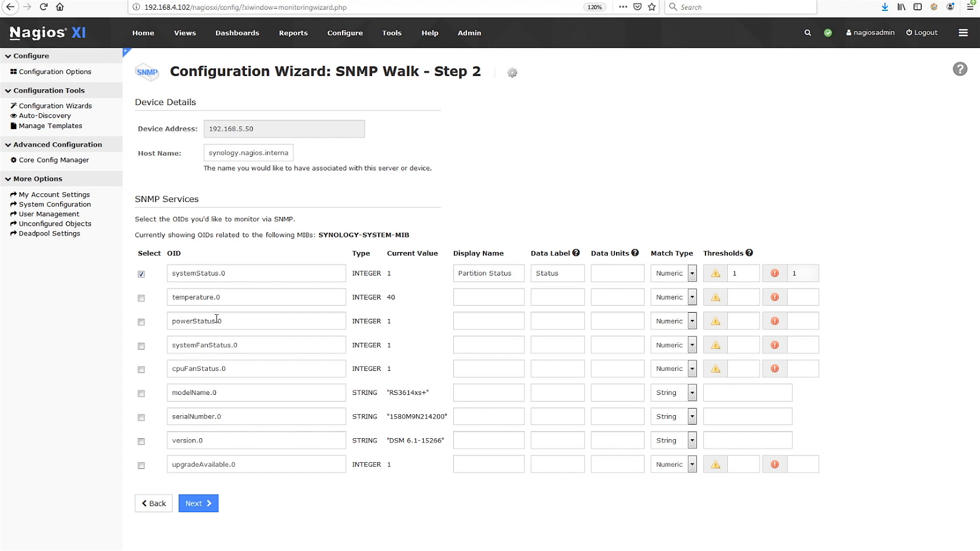
Select temperature.0 and give it the display name "Main Temp", data label "Temp" and data units "Deg_C".
left_click(141, 298)
left_click(512, 300)
type("Main Temp")
key("Tab")
type("Temp")
key("Tab")
type("Deg_C")
Set the temperature.0 warning threshold to 40 and the critical threshold to 45.
left_click(737, 299)
type("40")
key("Tab")
type("45")
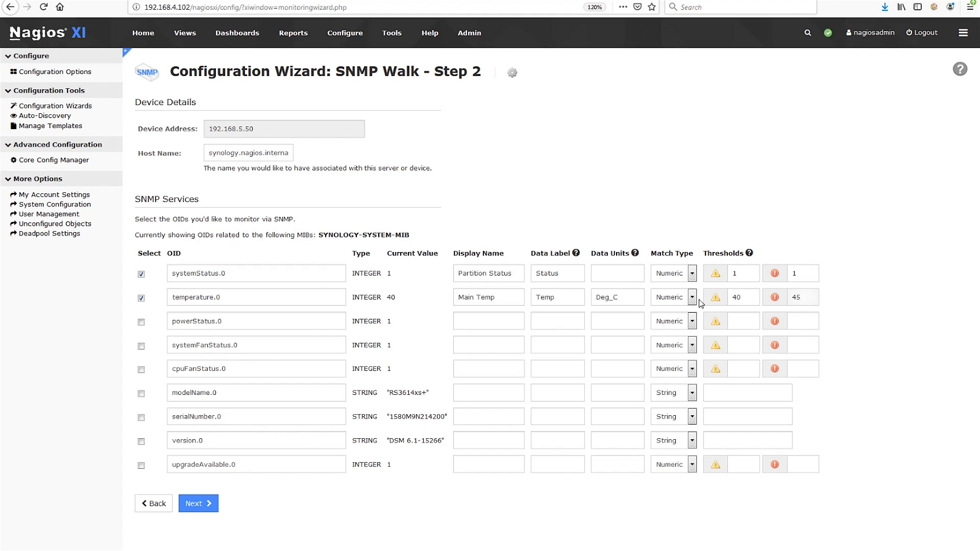
Select version.0 and give it the display name "Firmware Version" and data label "Version".
left_click(141, 442)
left_click(466, 441)
type("Firmware Version")
key("Tab")
type("Version")
Copy version.0's current value "DSM 6.1-15266" into its string match threshold and continue to the next wizard step.
left_click(391, 440)
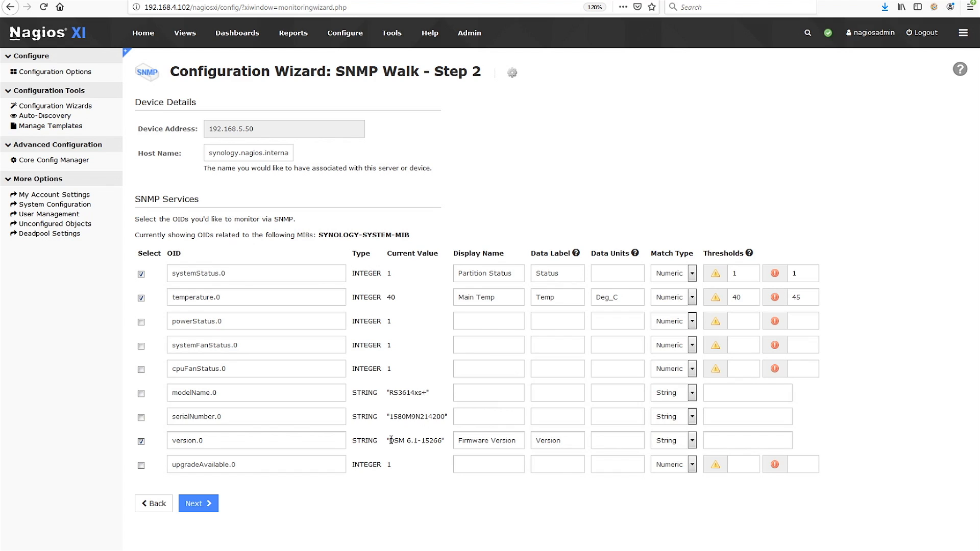
left_click_drag(437, 440, 441, 441)
key("super+c")
right_click(438, 444)
left_click(450, 451)
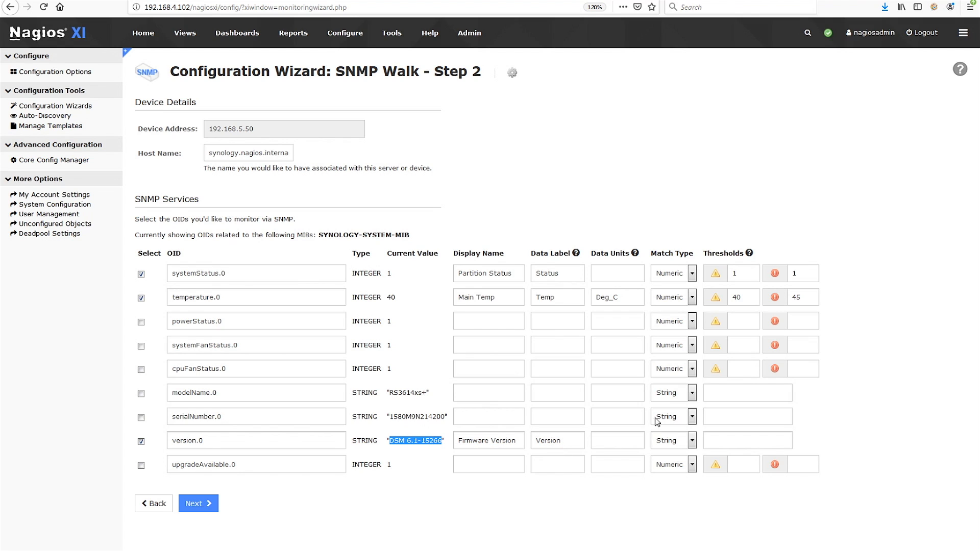
right_click(716, 440)
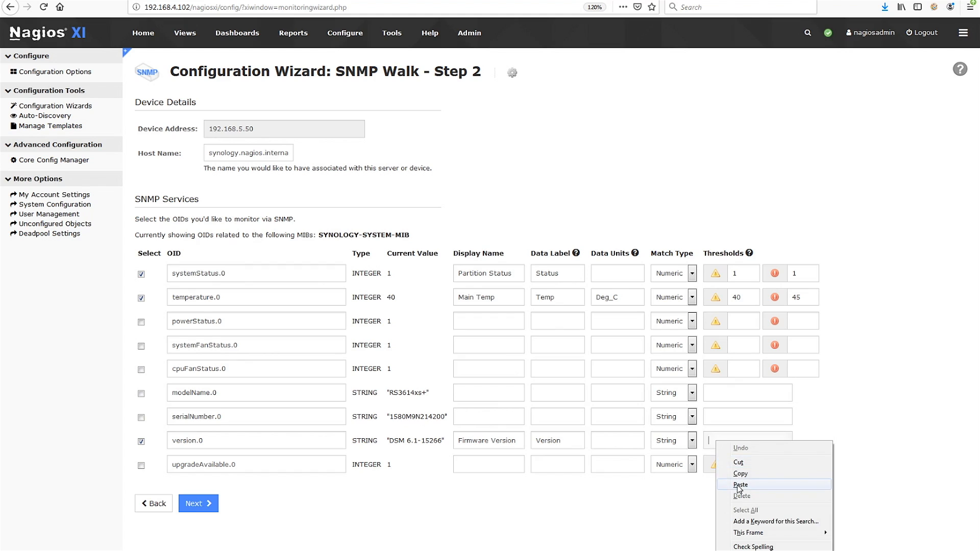
left_click(740, 485)
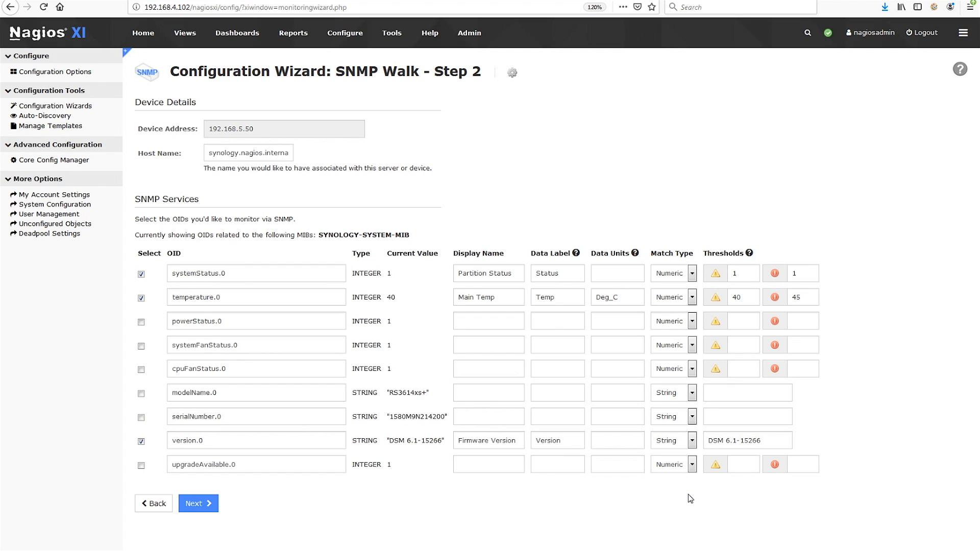
left_click(199, 505)
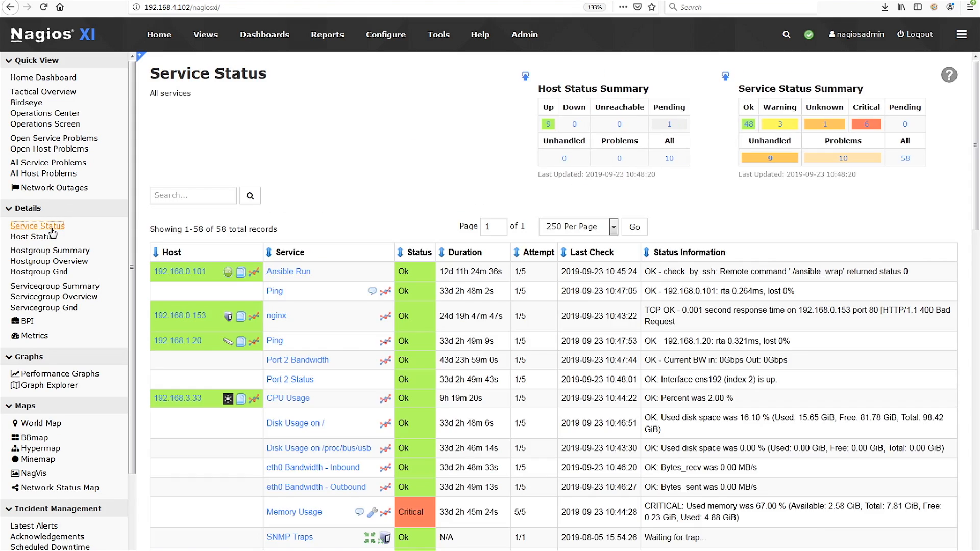
Examine the Synology hosts' services in the Service Status list.
scroll(277, 326, "down", 20)
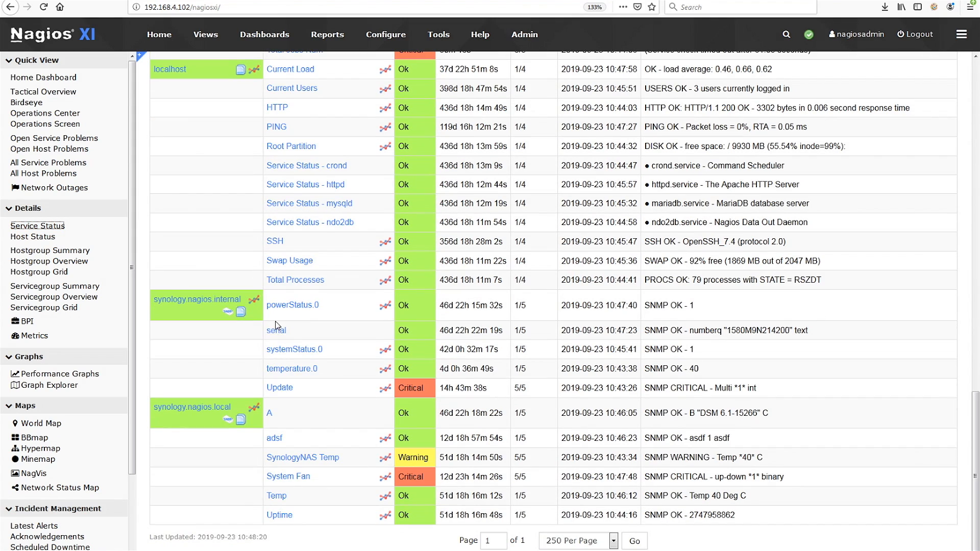